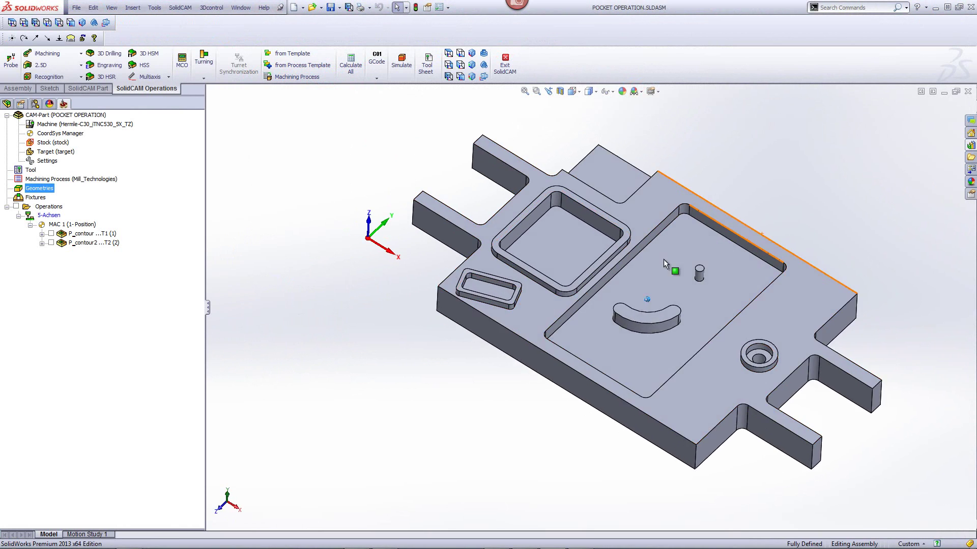
Create a 2.5D Pocket operation using the small angled pocket's bottom edge as contour1
scroll(645, 264, "down", 5)
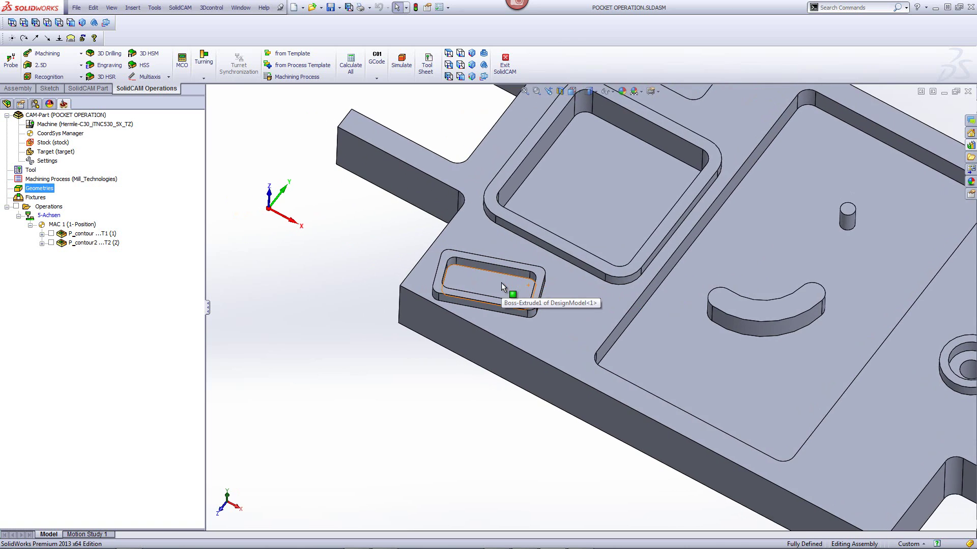
left_click(501, 283)
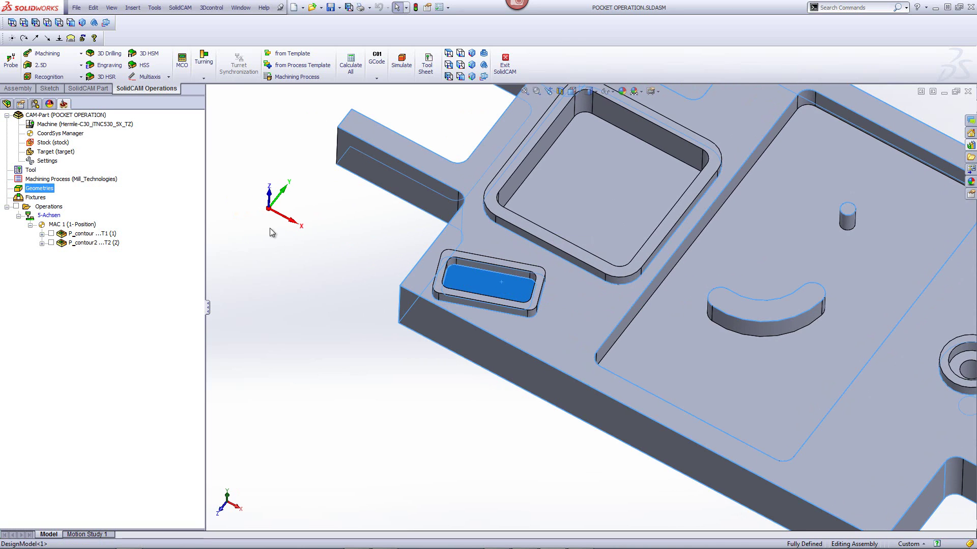
left_click(47, 66)
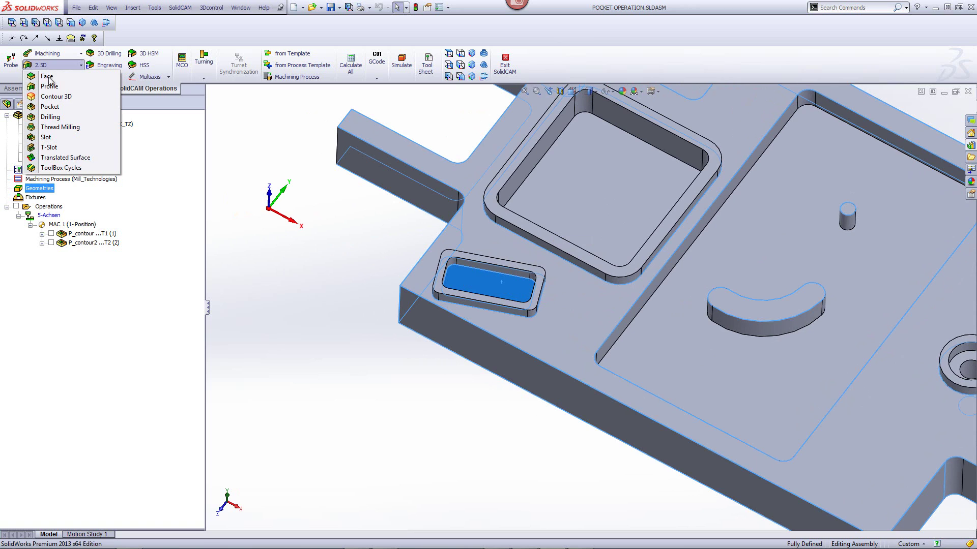
left_click(50, 107)
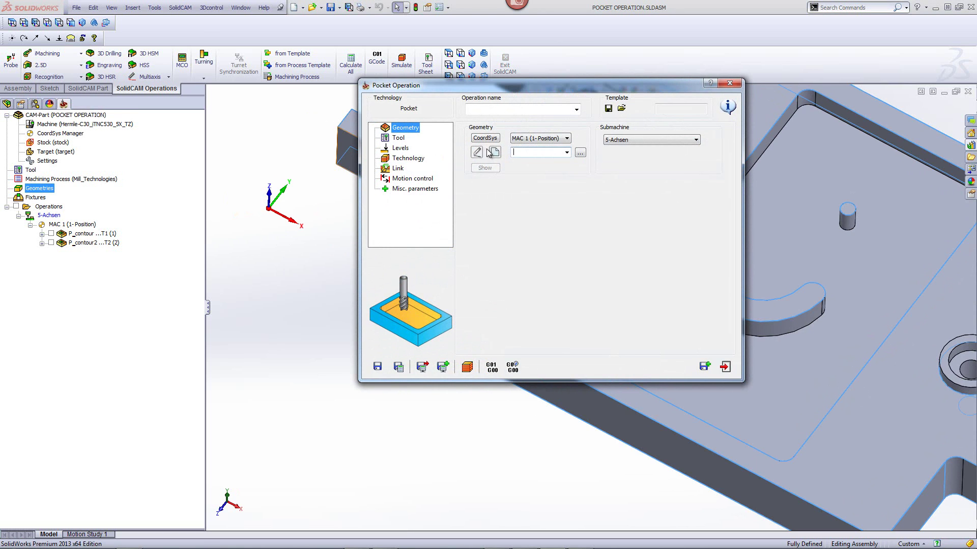
left_click(494, 153)
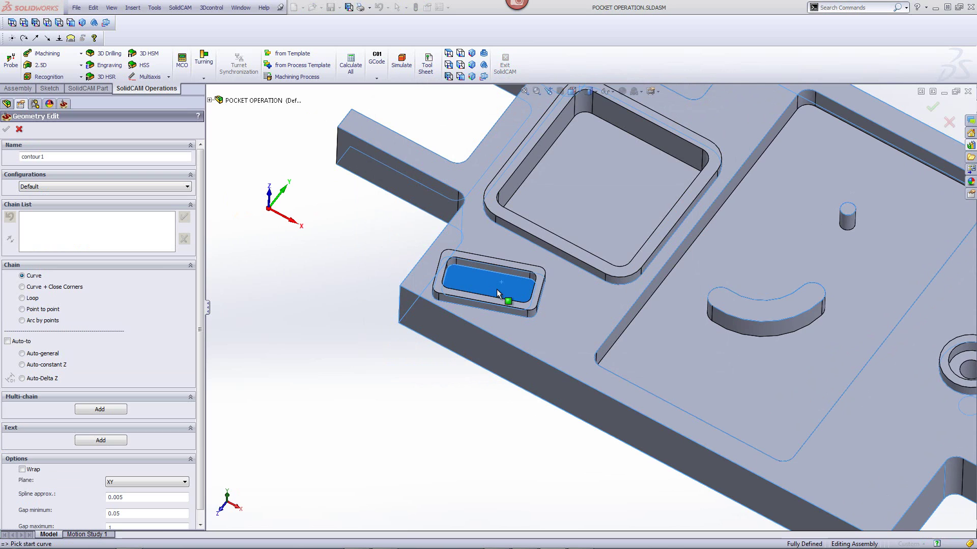
left_click(508, 274)
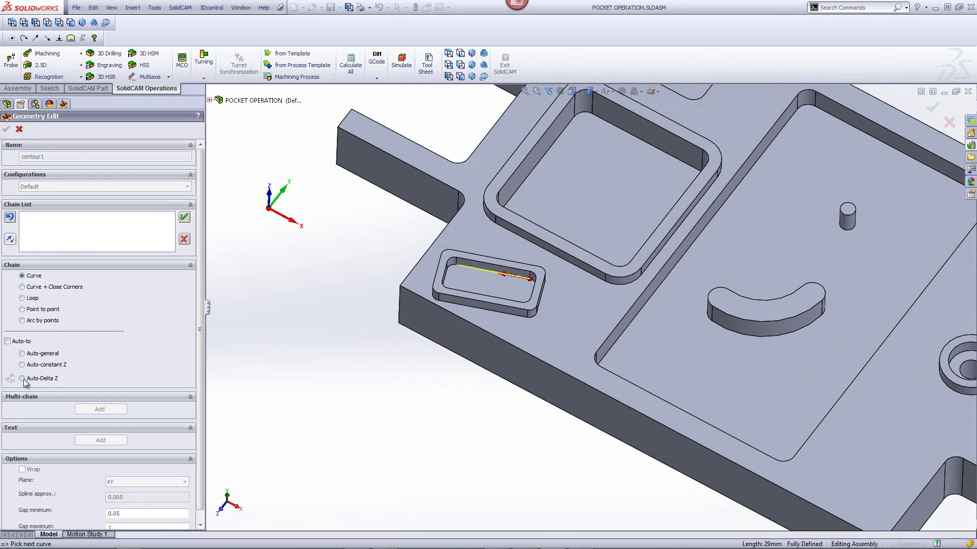
key("Return")
Assign tool 3, the 4 mm end mill, to P_contour1
left_click(398, 137)
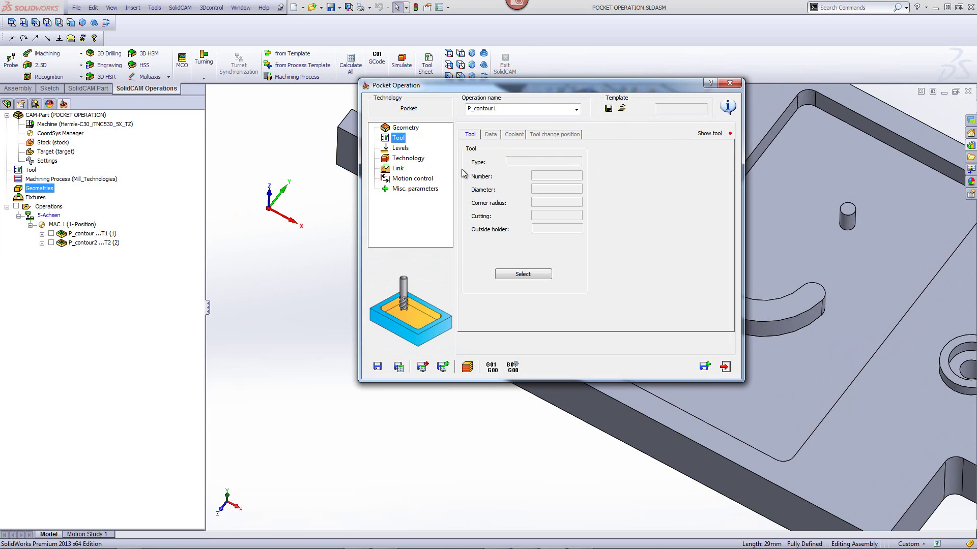
left_click(516, 275)
left_click(249, 181)
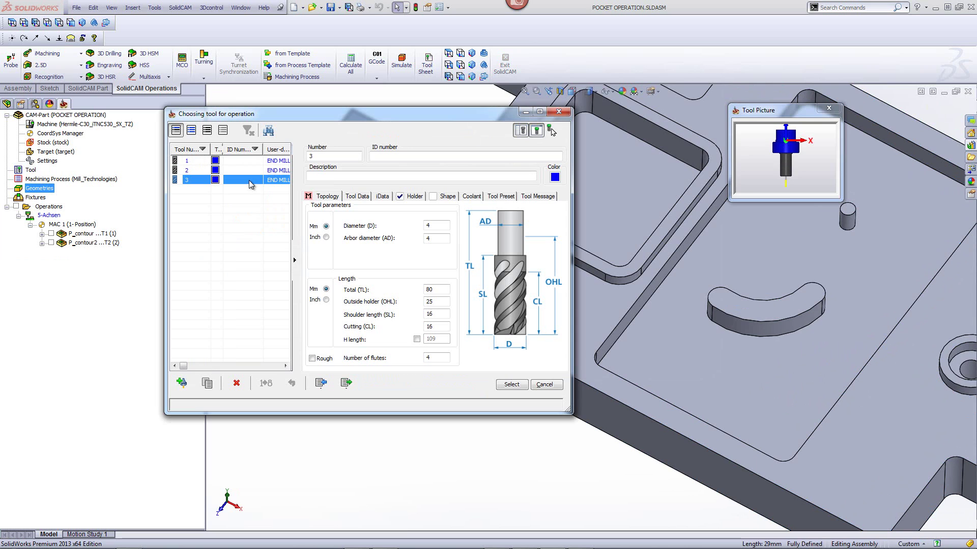
key("Return")
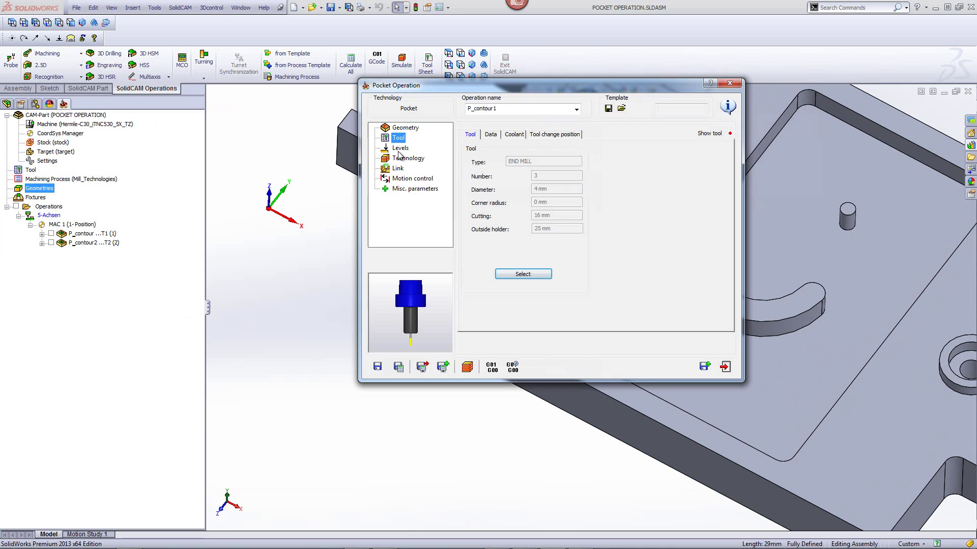
Set the pocket depth to 5 by picking the small pocket's floor
left_click(400, 148)
left_click(498, 214)
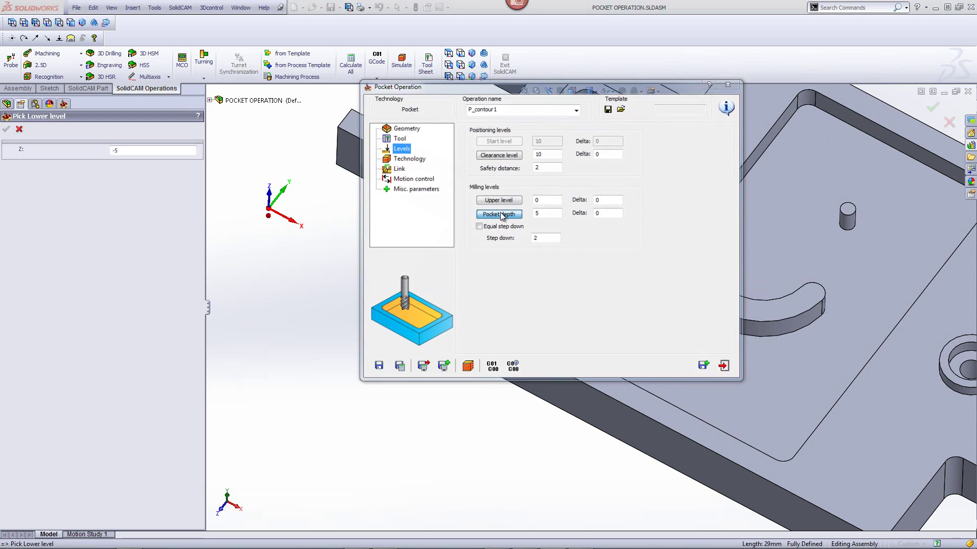
left_click(504, 282)
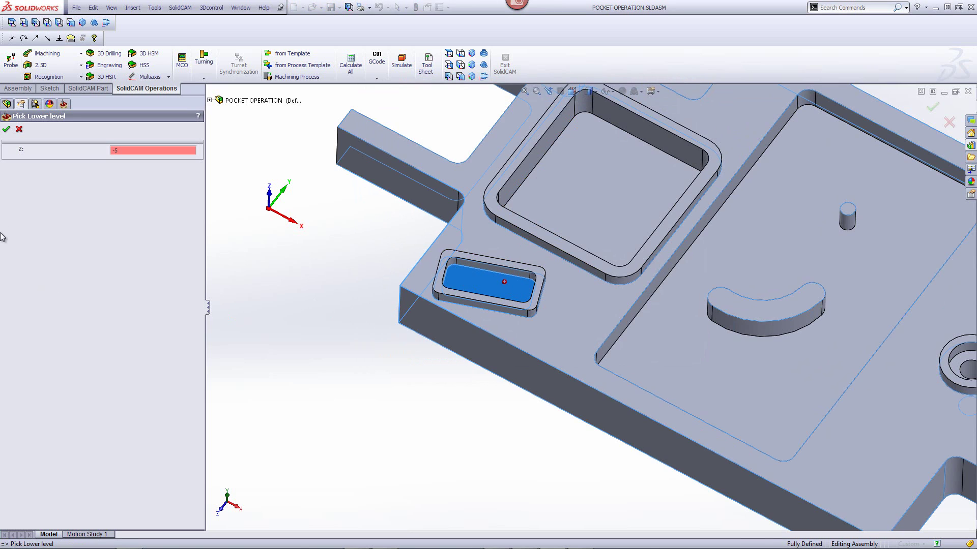
left_click(6, 130)
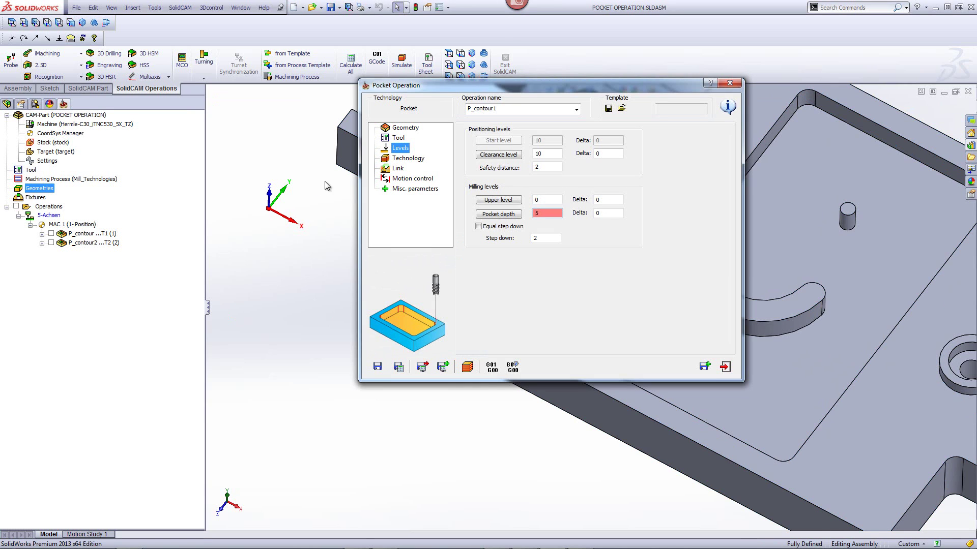
Set P_contour1's technology to Hatch with an automatic optimal hatch angle
left_click(408, 158)
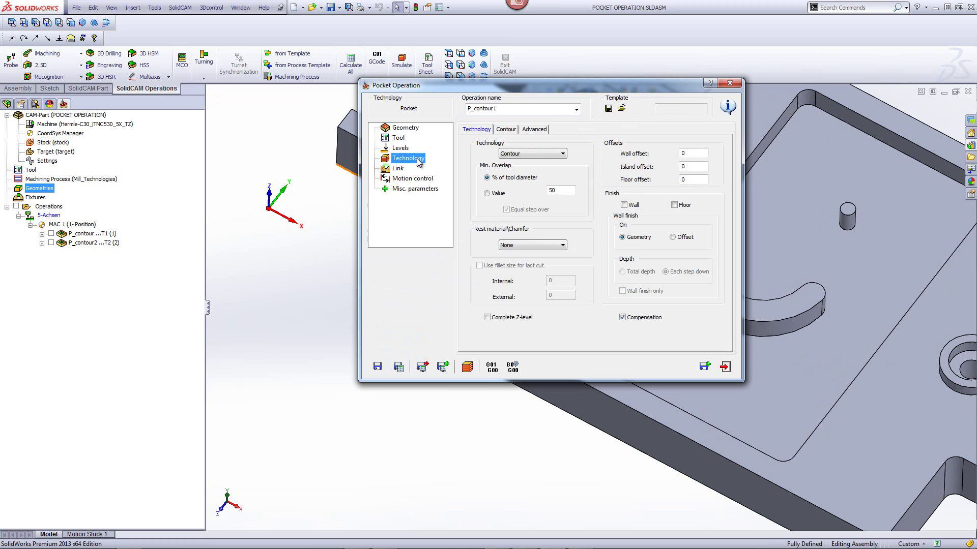
left_click(532, 156)
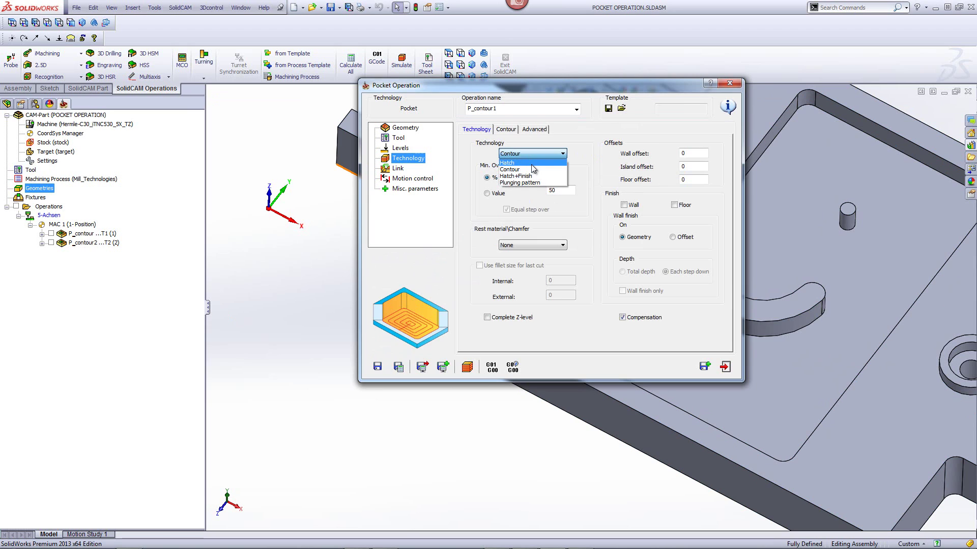
left_click(531, 164)
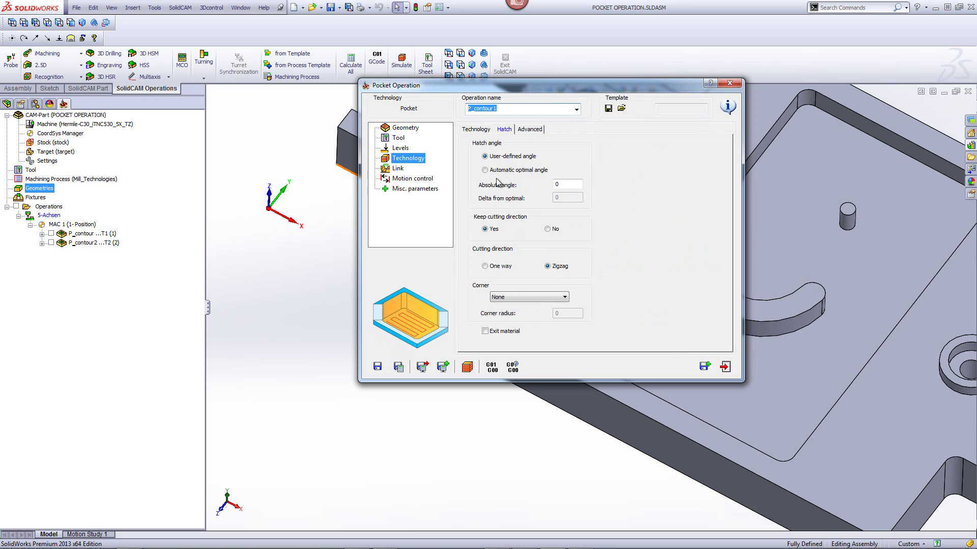
left_click(557, 185)
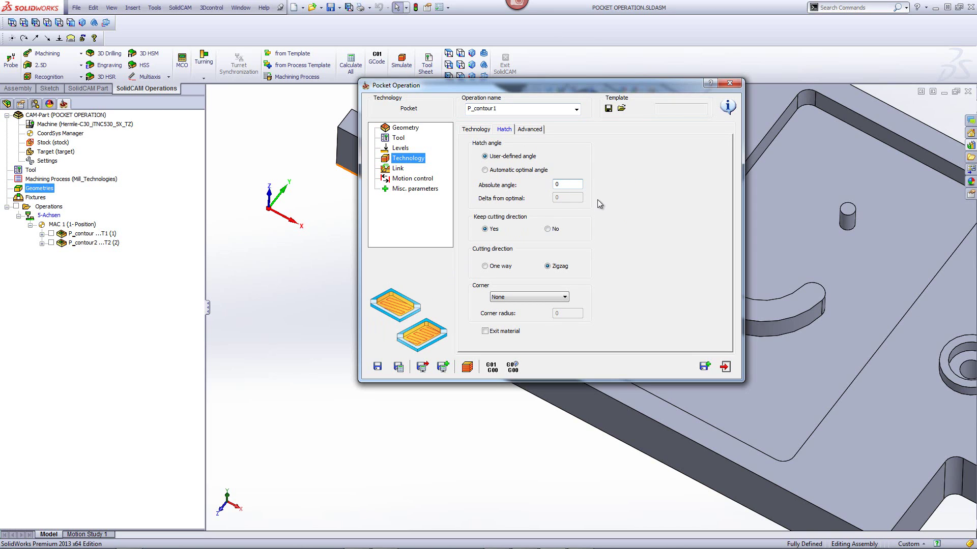
left_click(485, 171)
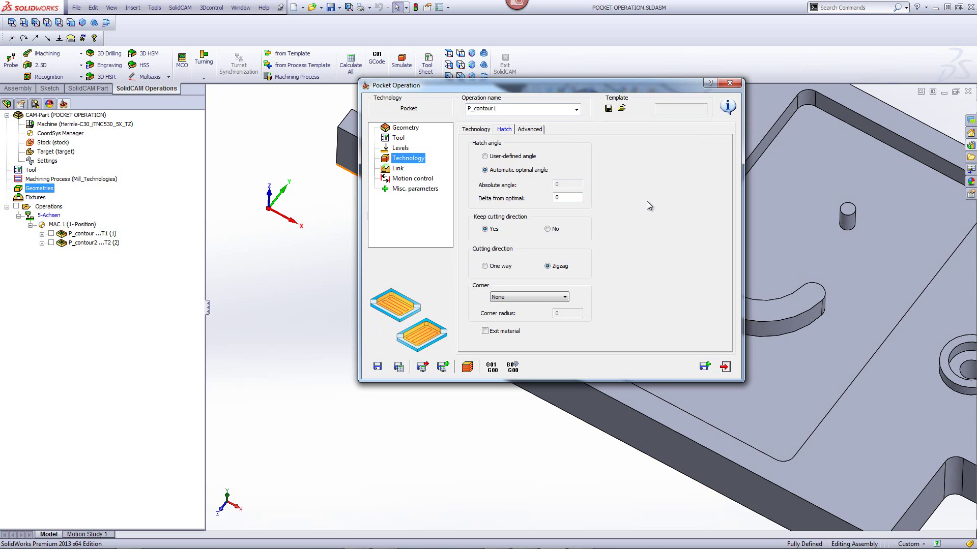
double_click(579, 88)
View the part from the top and scroll to review the Hatch settings
left_click(449, 54)
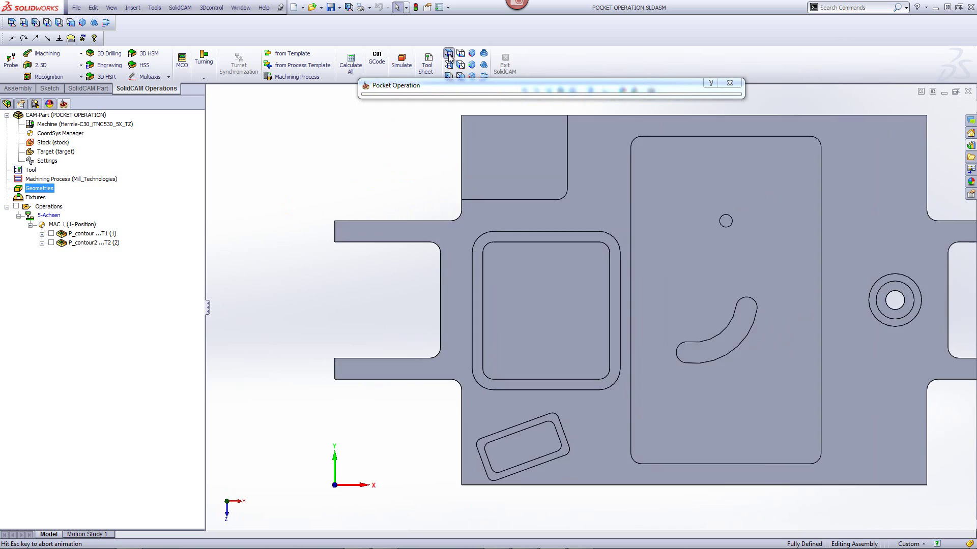
scroll(471, 448, "down", 3)
scroll(489, 355, "down", 3)
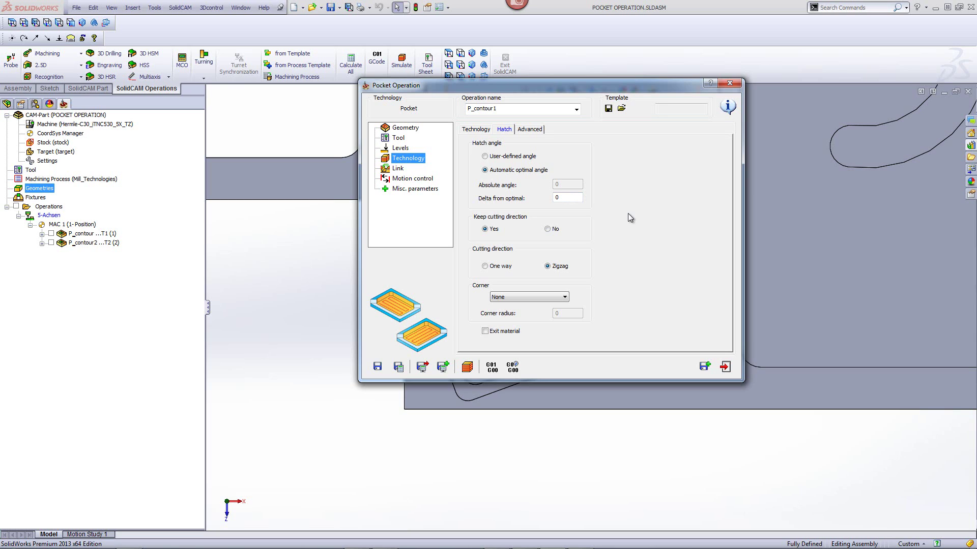
Calculate the hatch pocket toolpath and begin stepping through its simulation
left_click(399, 366)
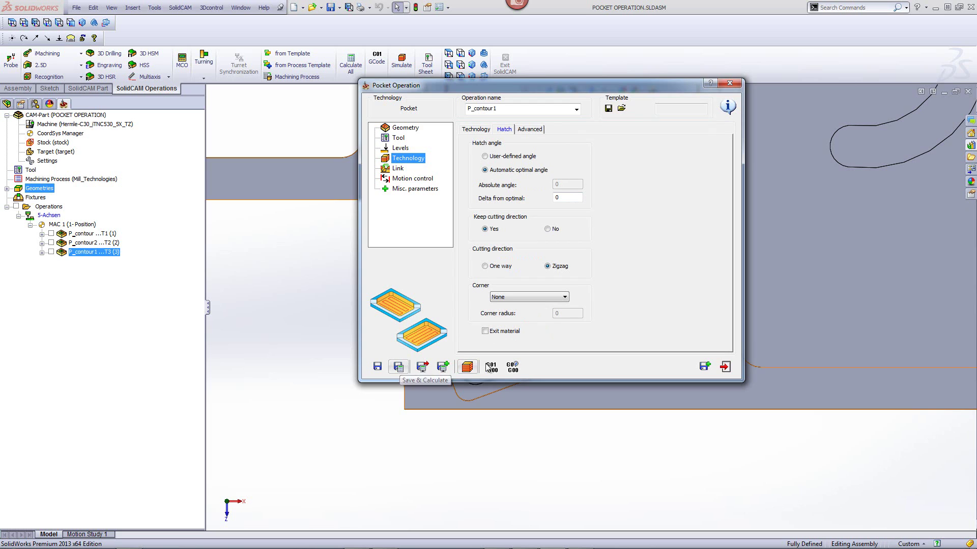
left_click(467, 366)
left_click(924, 175)
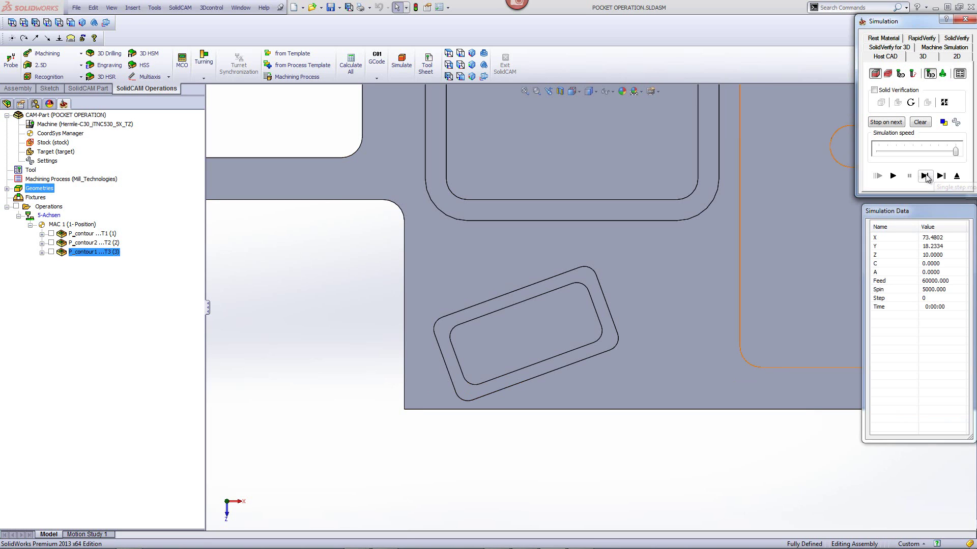
left_click(925, 175)
left_click(924, 175)
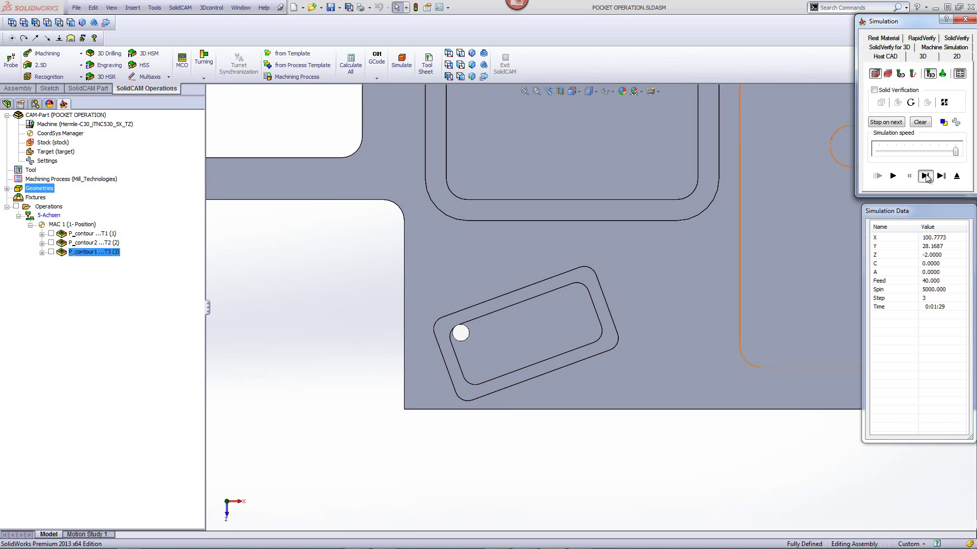
left_click(924, 176)
left_click(924, 176)
Step through the remaining zigzag hatch passes to the final retract
left_click(925, 176)
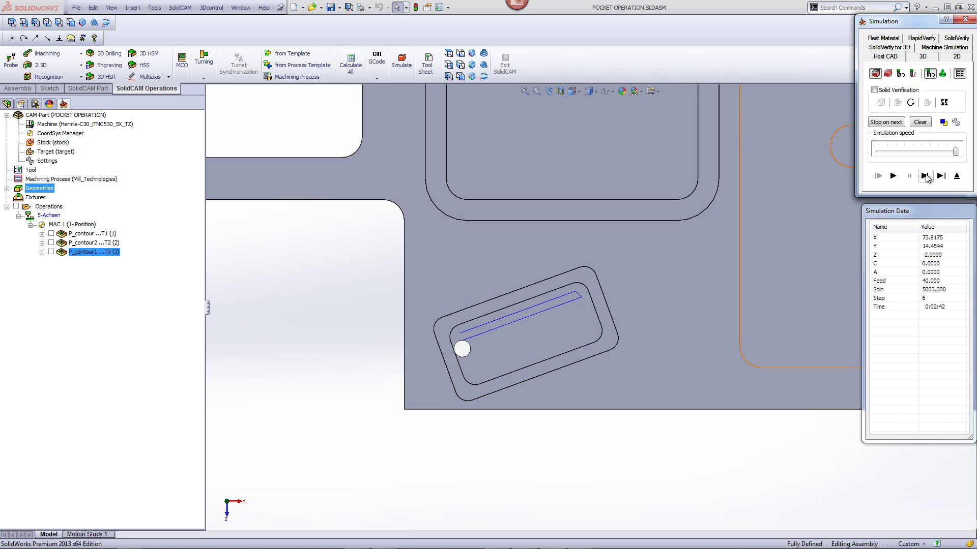
left_click(924, 176)
left_click(925, 176)
left_click(926, 175)
left_click(926, 175)
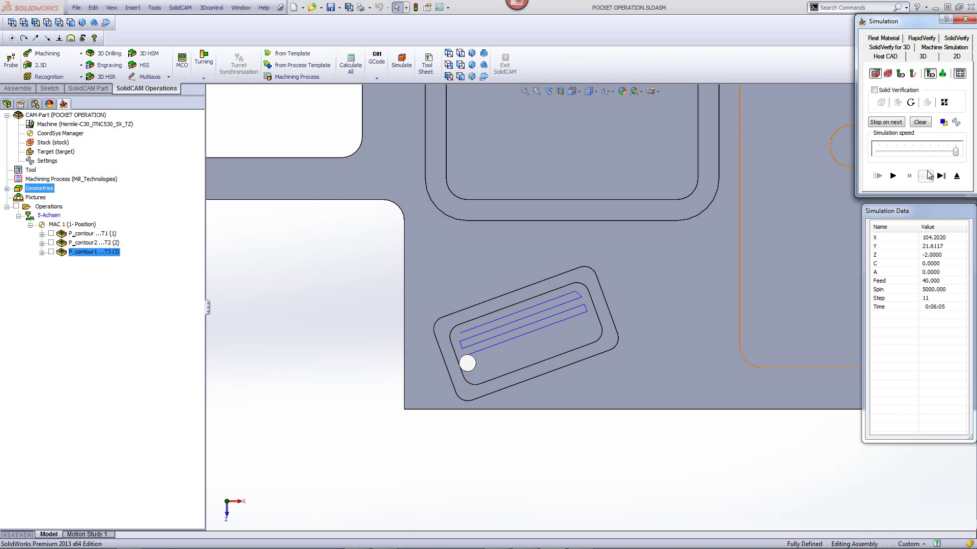
left_click(925, 175)
left_click(925, 175)
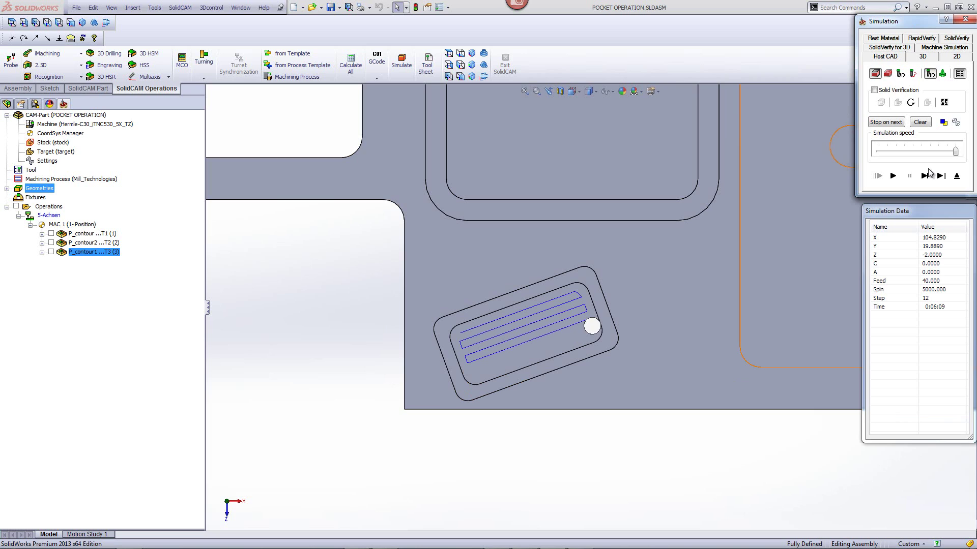
left_click(925, 176)
left_click(926, 176)
left_click(926, 176)
left_click(665, 350)
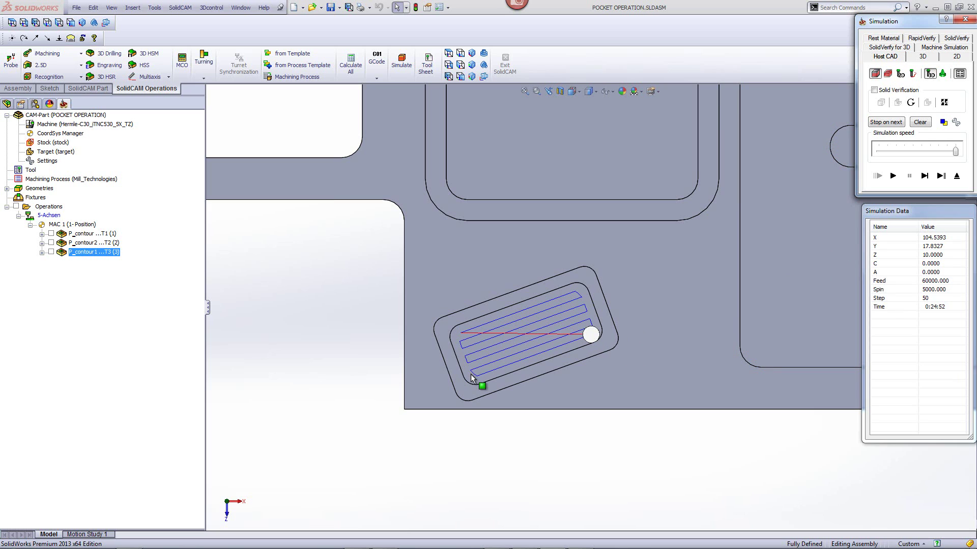
Change the pocket technology to Hatch+Finish, then recalculate and simulate it
left_click(956, 175)
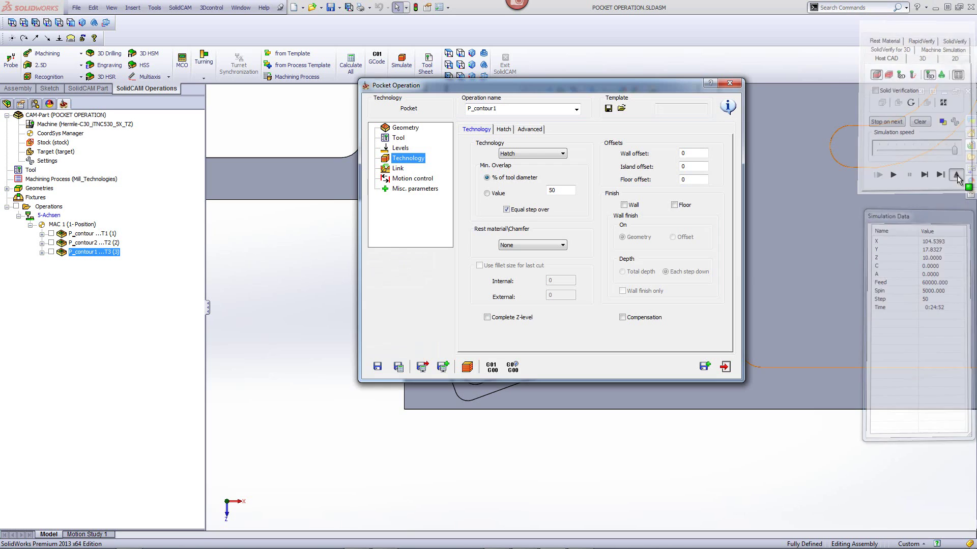
left_click(519, 154)
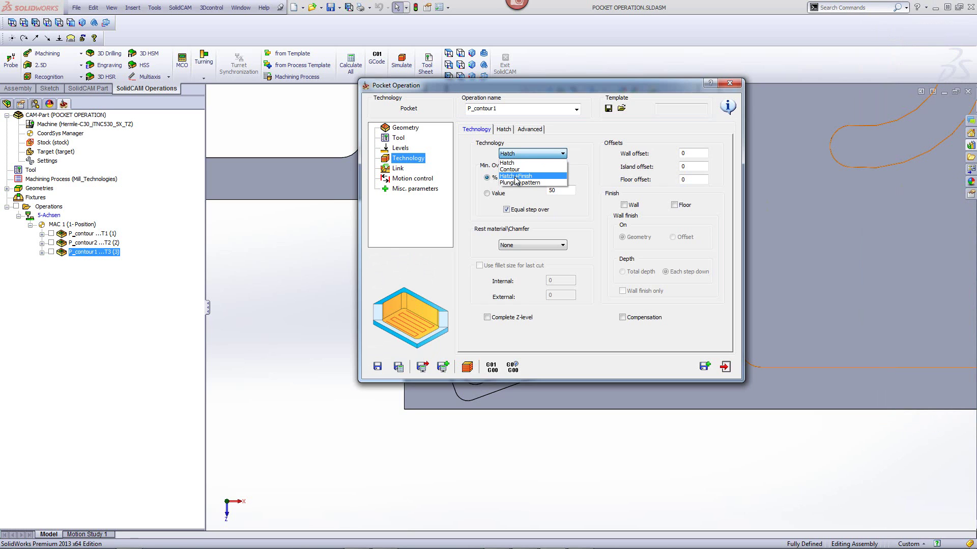
left_click(517, 177)
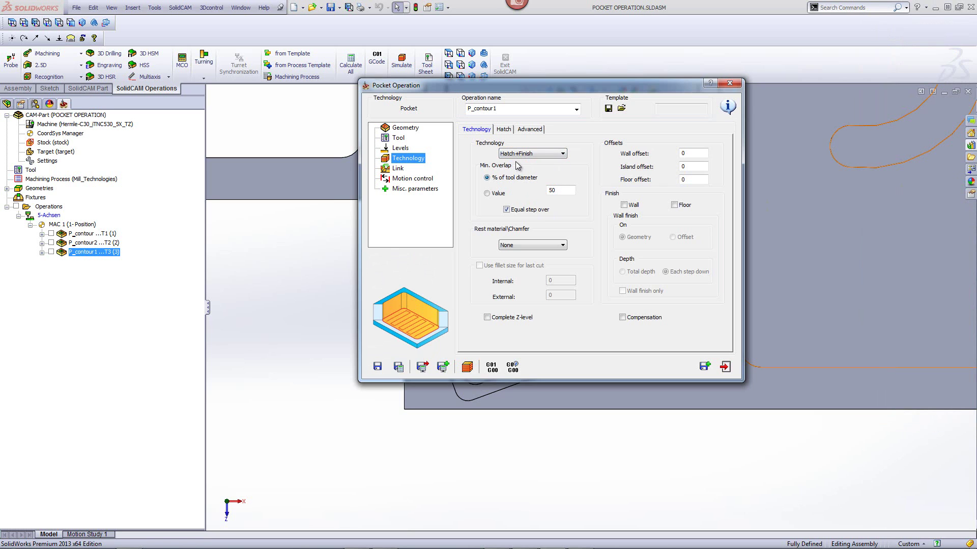
left_click(468, 368)
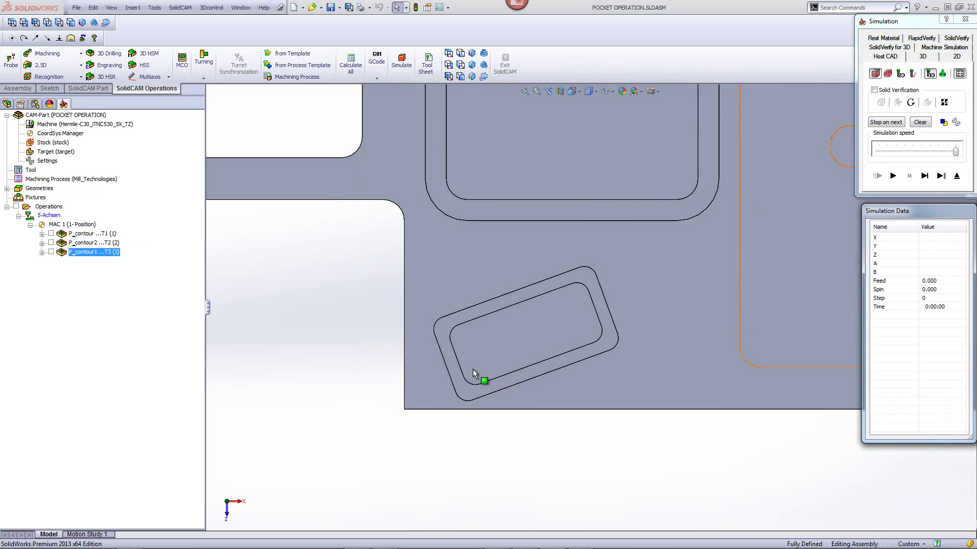
Step through the Hatch+Finish simulation's hatch passes and finishing pass around the pocket
left_click(923, 176)
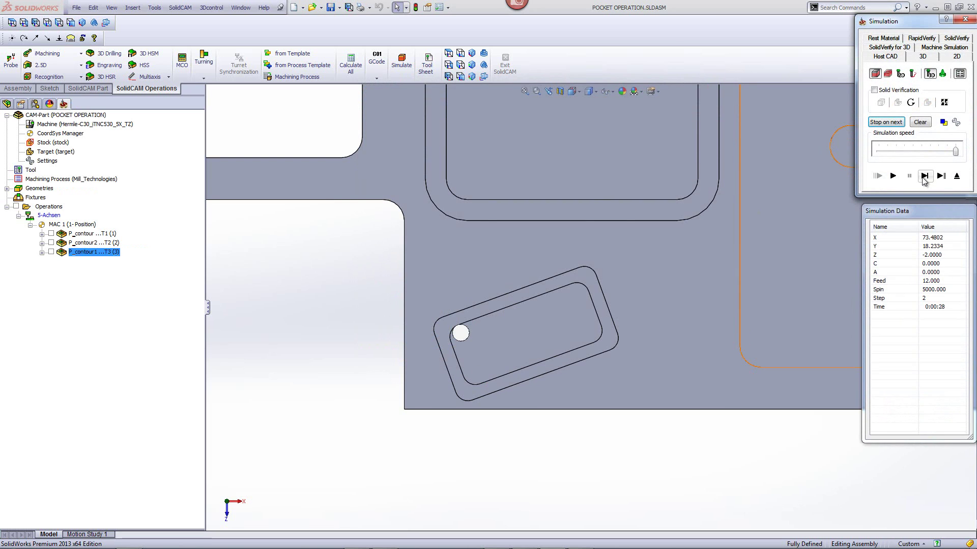
left_click(924, 175)
left_click(924, 176)
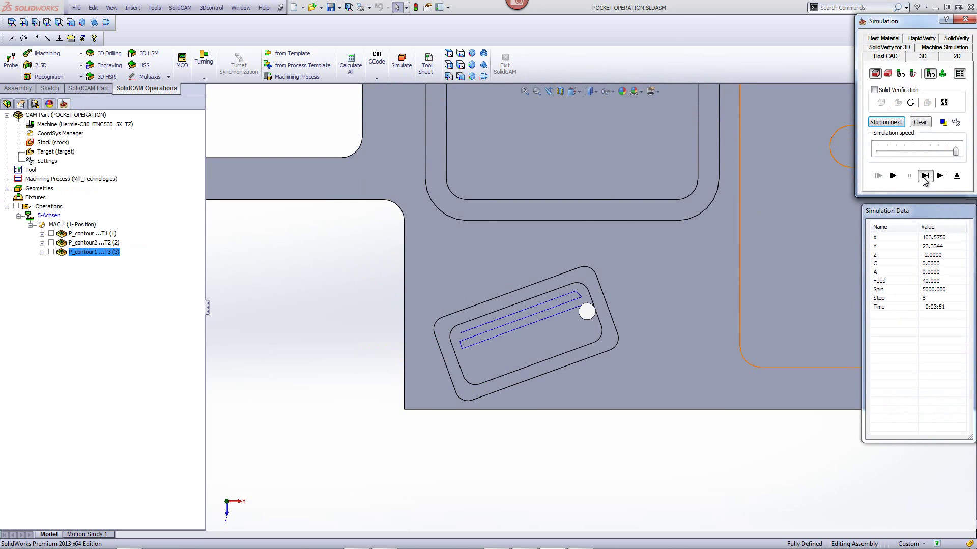
left_click(924, 175)
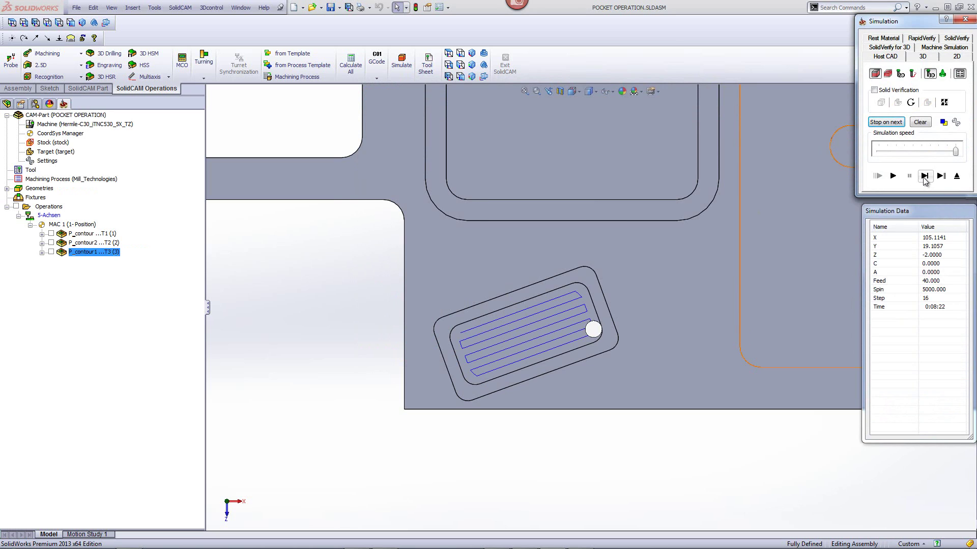
left_click(923, 176)
left_click(924, 175)
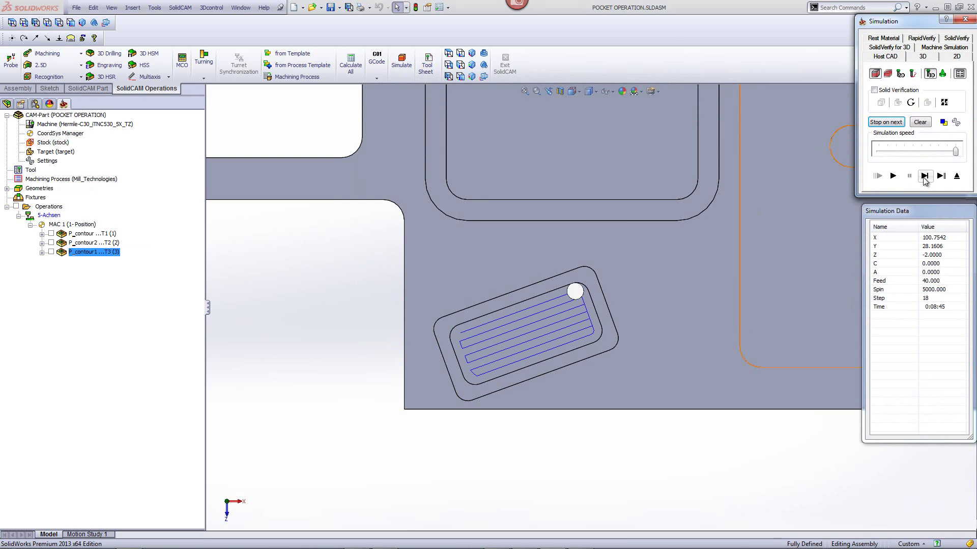
left_click(924, 176)
left_click(924, 175)
left_click(923, 175)
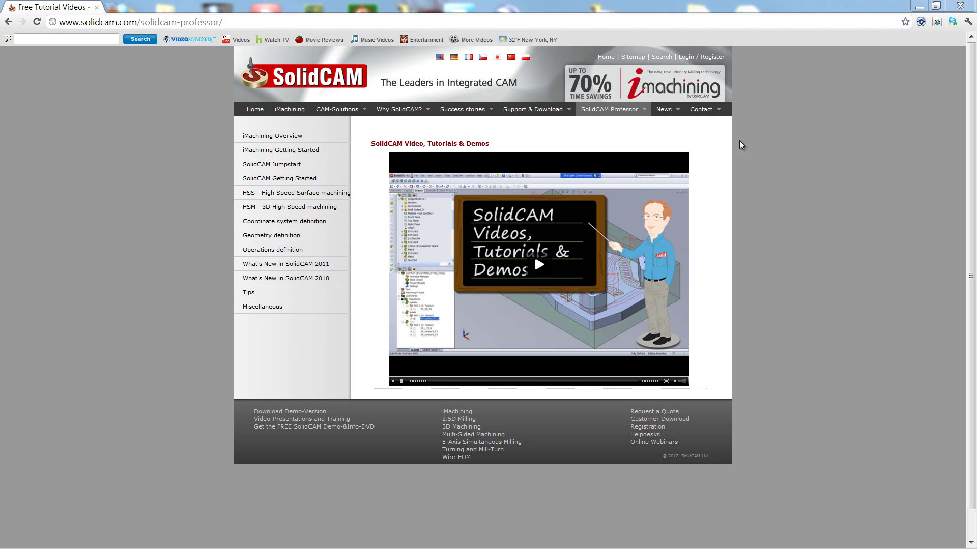
mouse_move(620, 117)
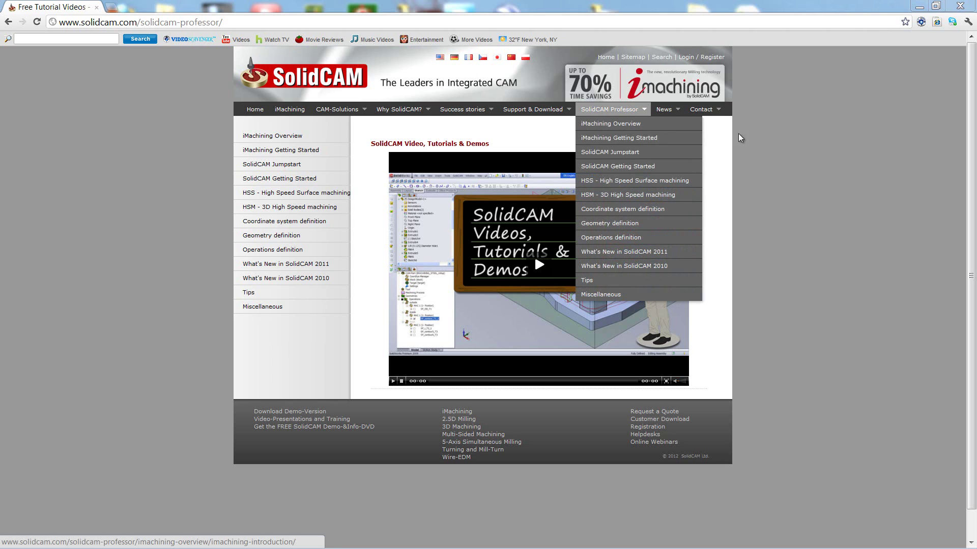